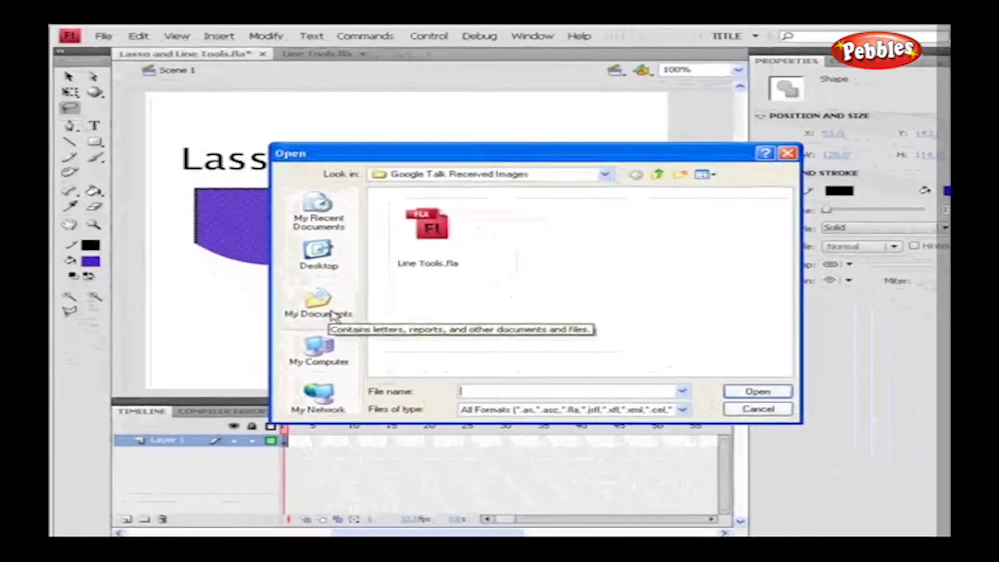
Open the shutterstock_1971127 image from My Pictures' Google Talk Received Images folder, with the file filter set to All Files.
left_click(384, 367)
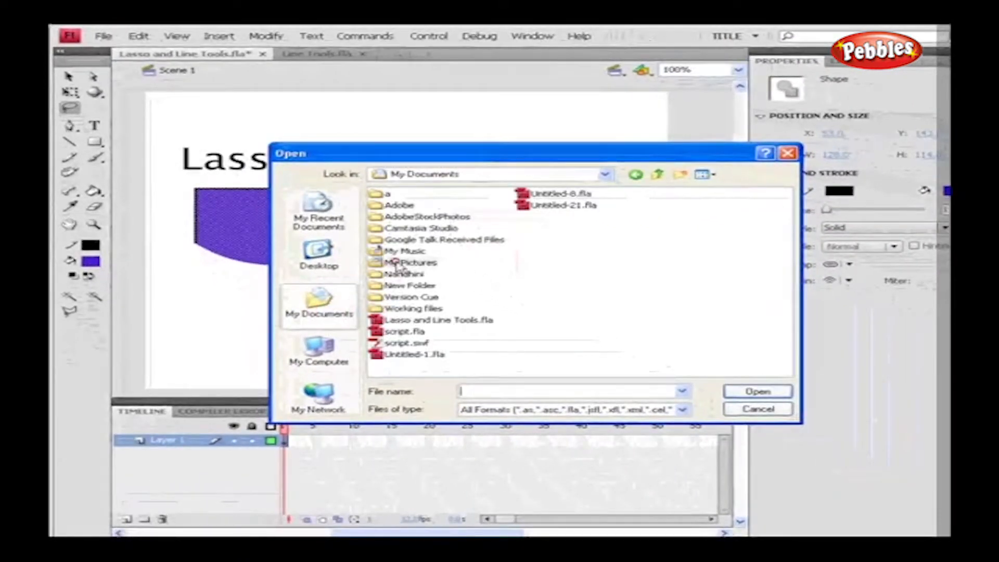
double_click(402, 262)
left_click(682, 409)
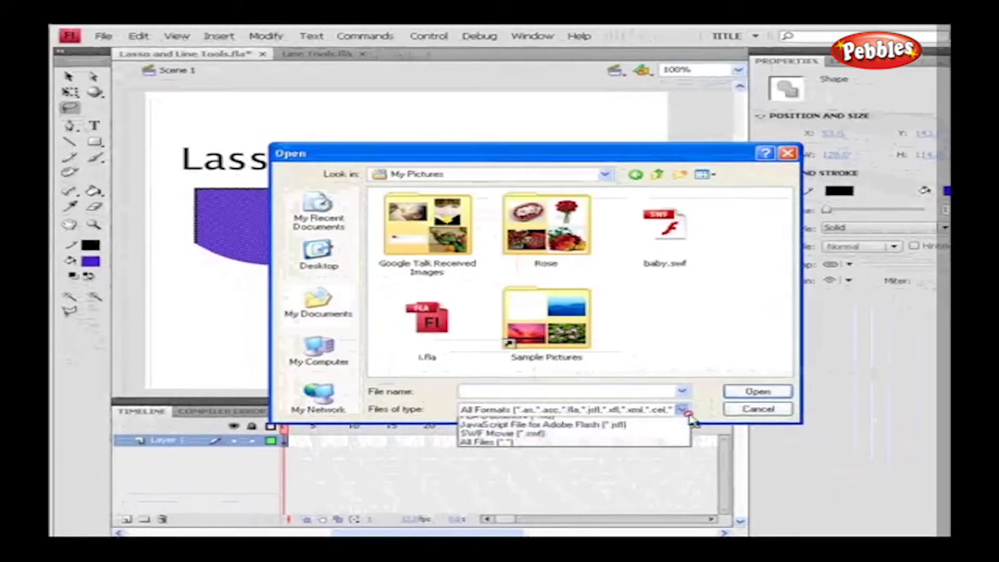
left_click(629, 495)
double_click(470, 251)
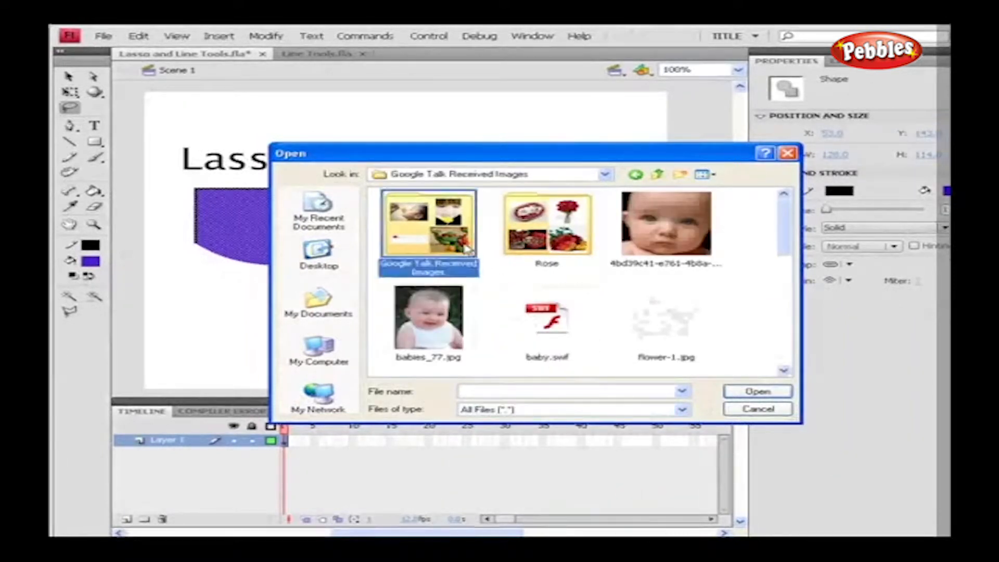
scroll(607, 336, "down", 5)
scroll(609, 337, "down", 2)
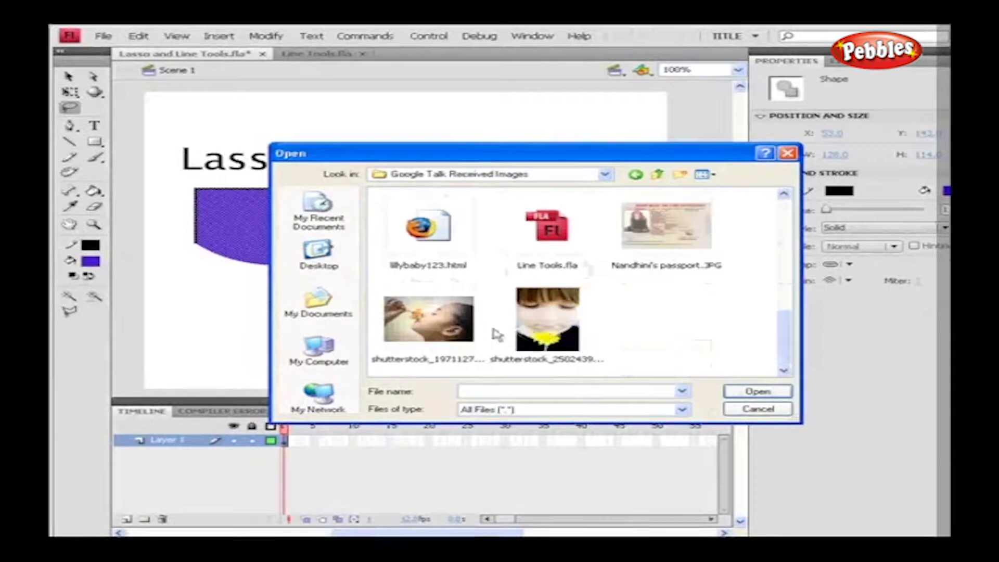
left_click(458, 325)
left_click(744, 393)
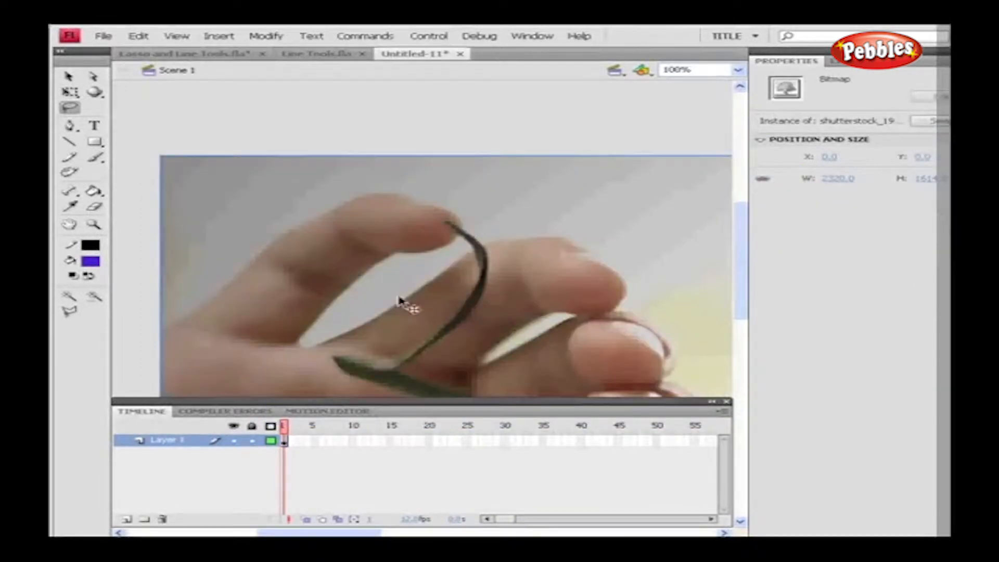
Scale down the imported bitmap with Free Transform and position it within the white stage, near its upper edge.
left_click(71, 93)
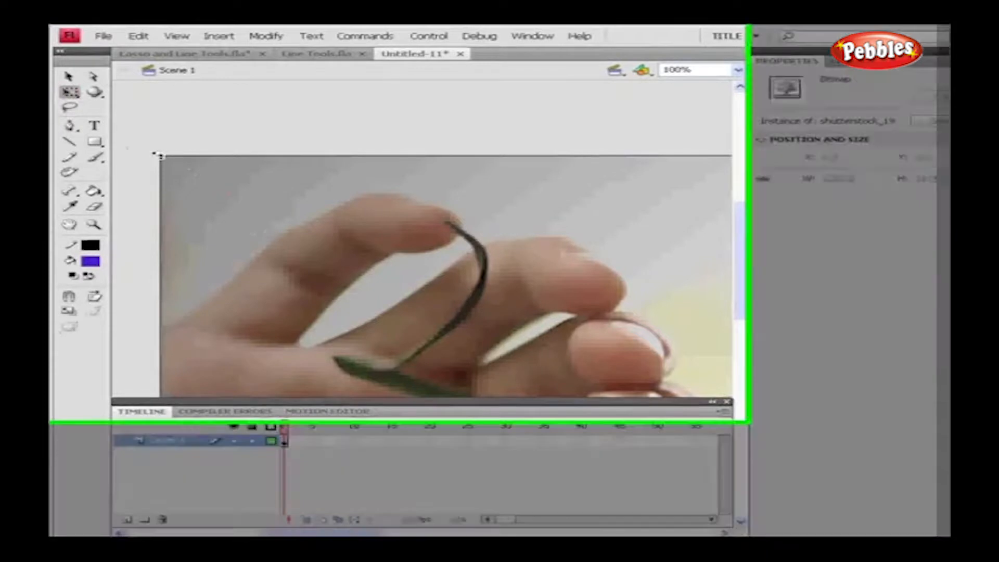
left_click_drag(159, 155, 504, 326)
left_click_drag(641, 418, 613, 336)
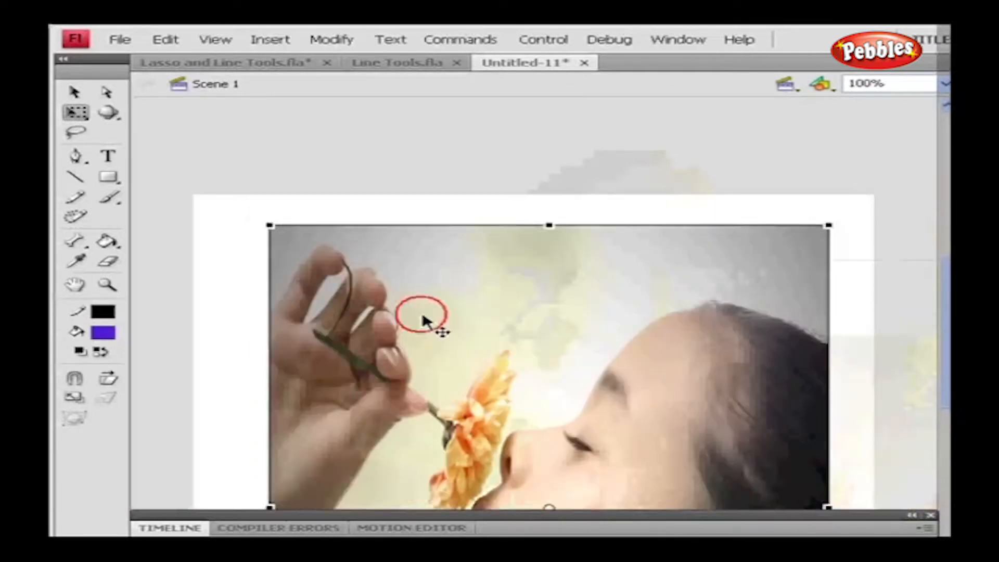
left_click_drag(423, 321, 412, 294)
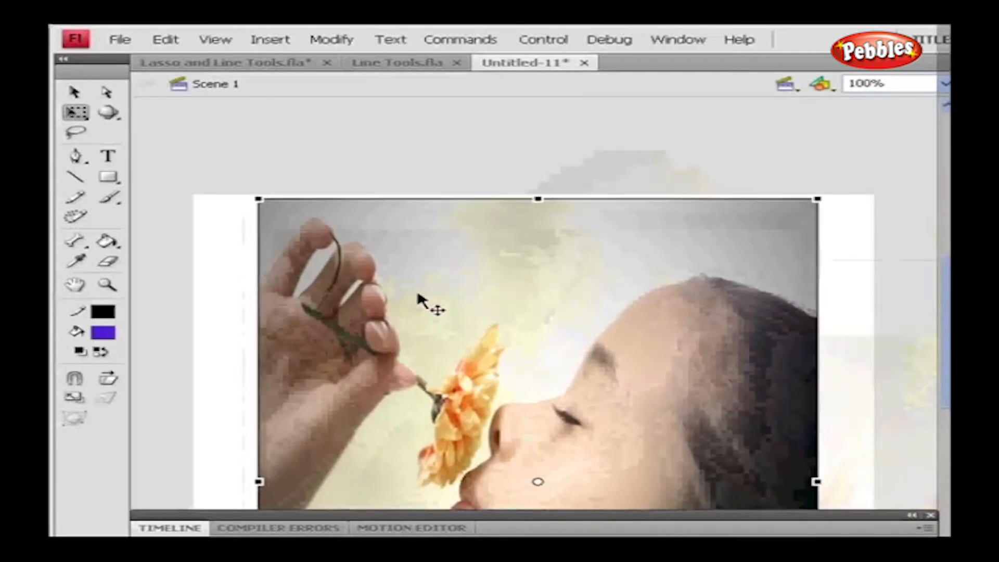
Break apart the bitmap of the girl smelling the flower and deselect it.
left_click(74, 92)
scroll(355, 302, "down", 3)
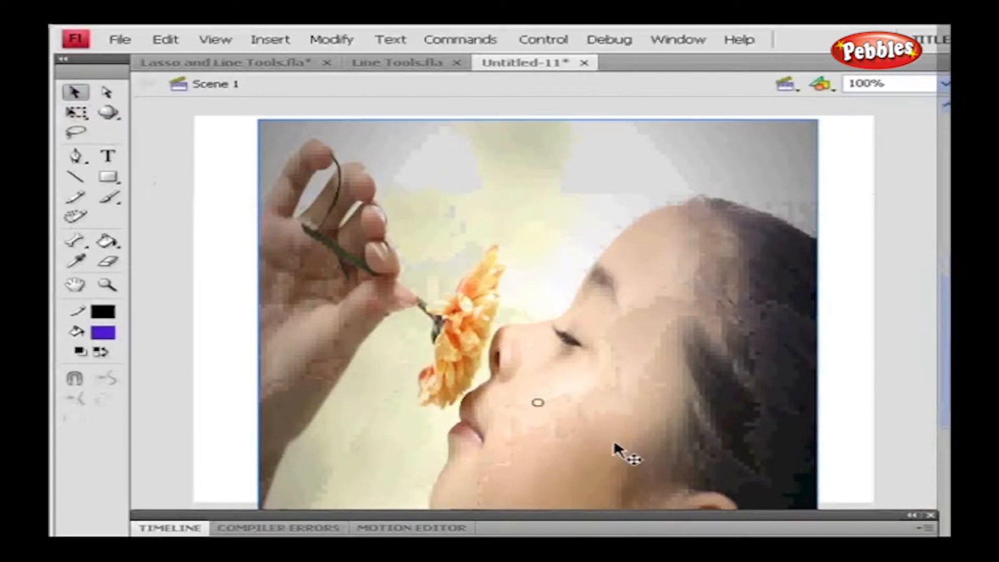
left_click(331, 39)
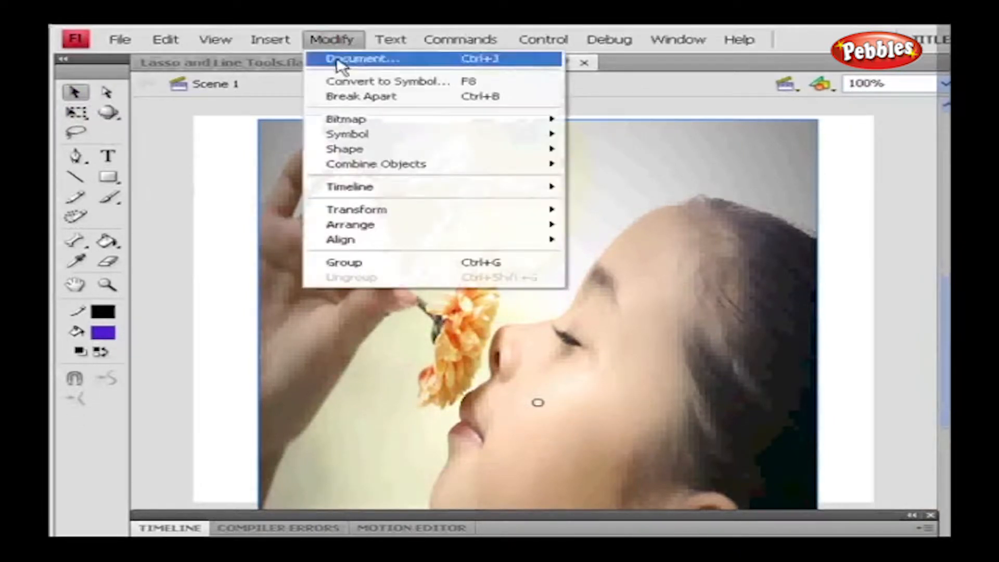
left_click(357, 98)
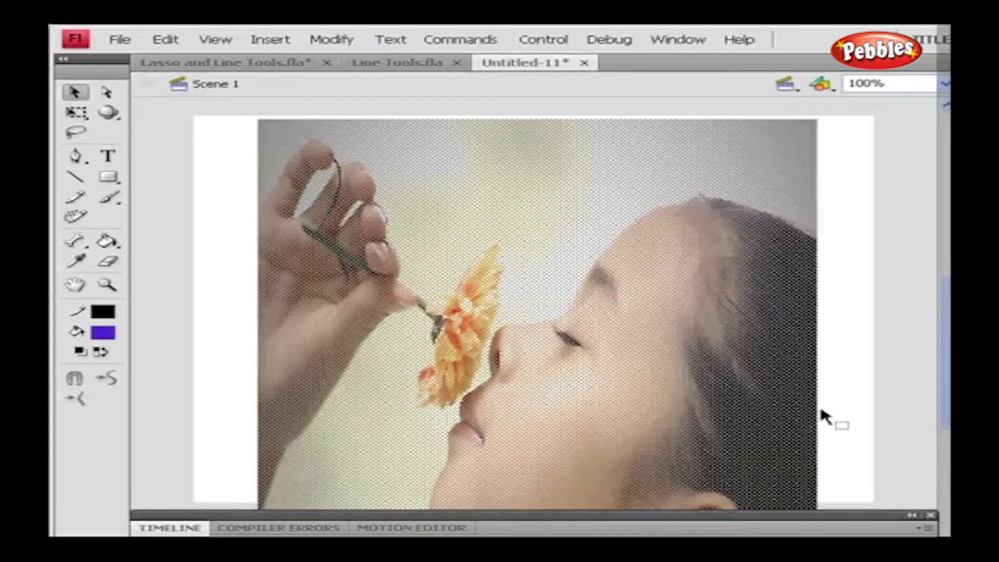
left_click(837, 414)
Use the Lasso's Magic Wand to select similar colours in the background and on the girl's cheek, and clear the selection.
left_click(76, 132)
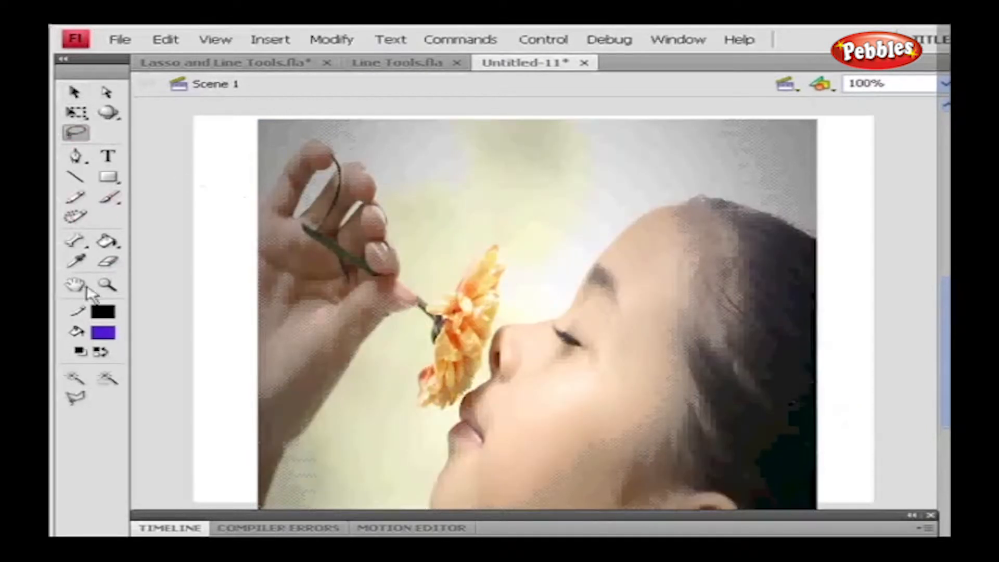
left_click(72, 379)
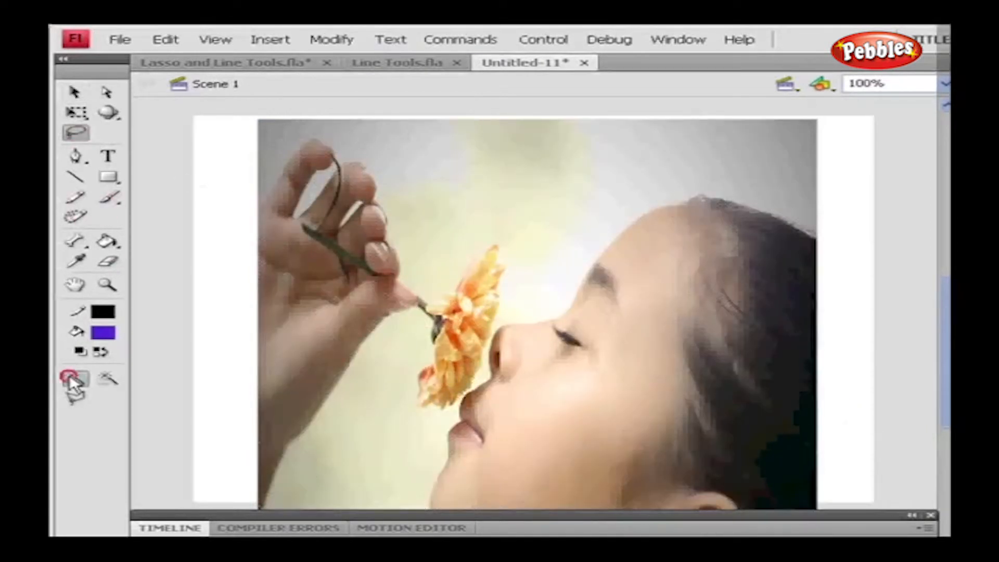
left_click(391, 388)
left_click(538, 384)
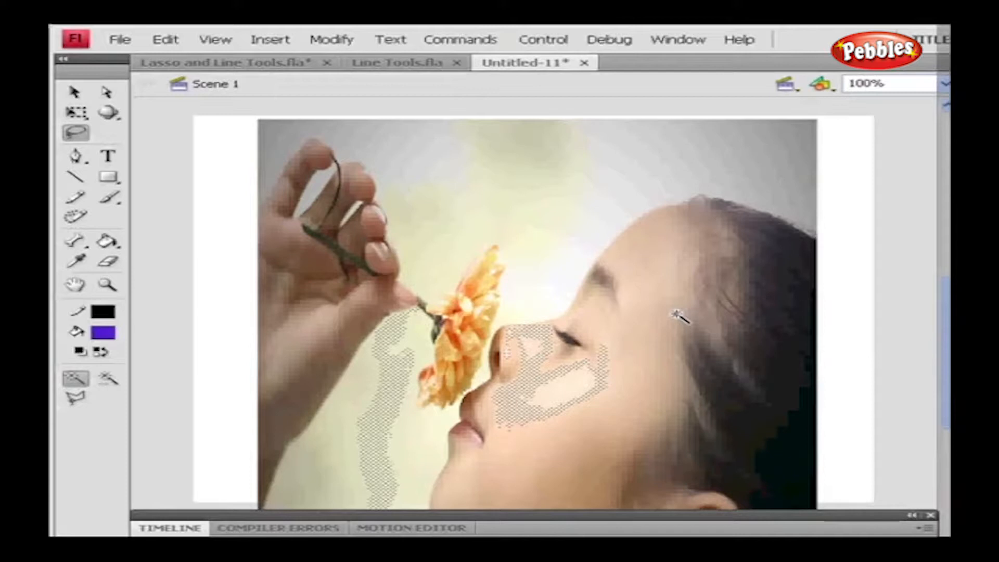
left_click(226, 370)
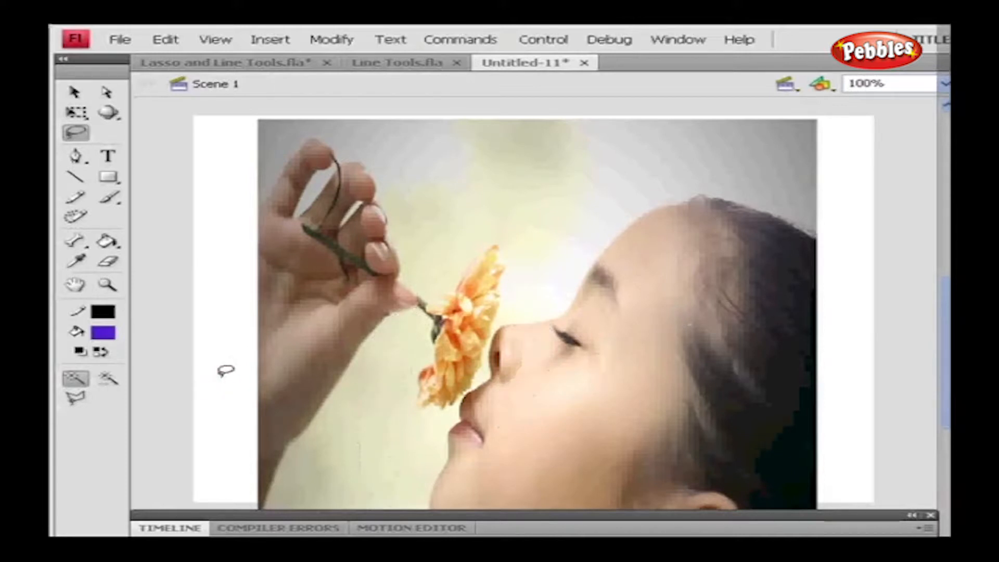
Set the Magic Wand to threshold 5 with Smooth smoothing, and select skin-toned areas on the girl's face.
left_click(111, 383)
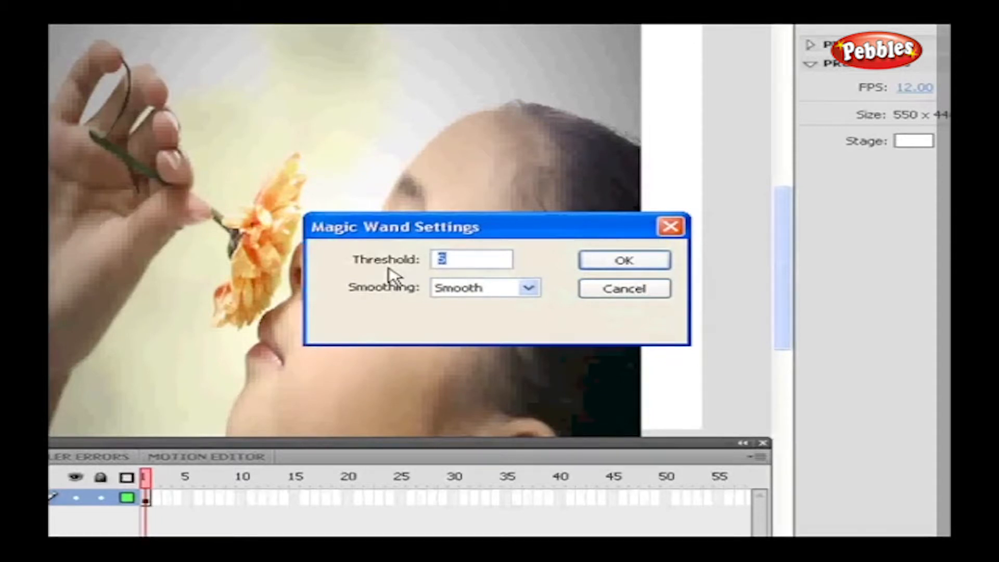
type("5")
left_click(526, 289)
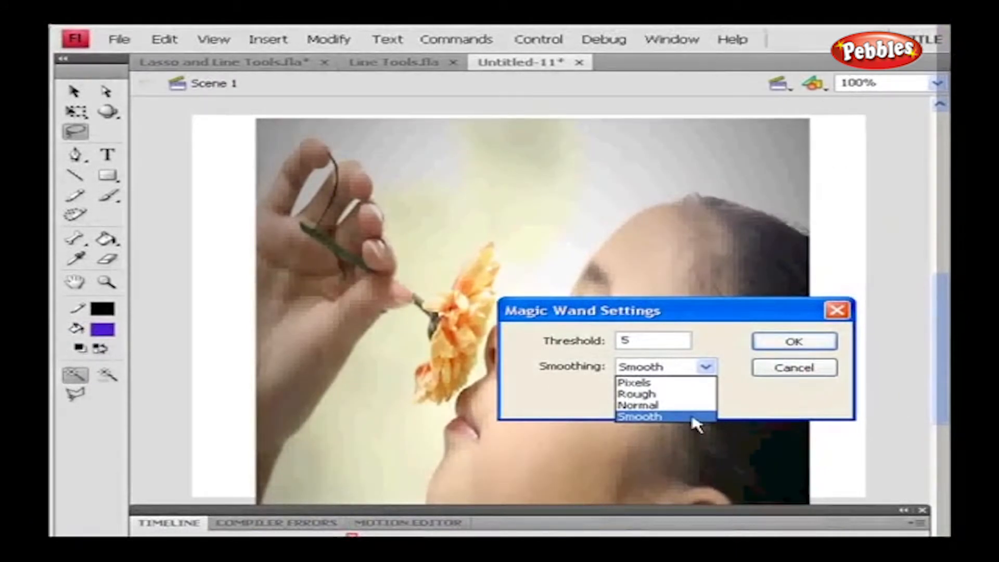
left_click(693, 418)
left_click(767, 345)
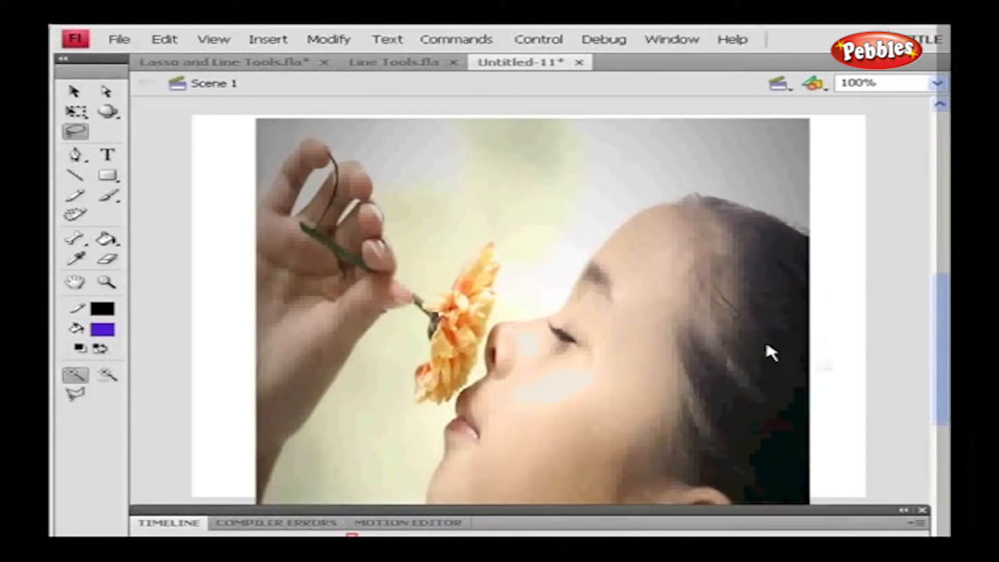
left_click(622, 352)
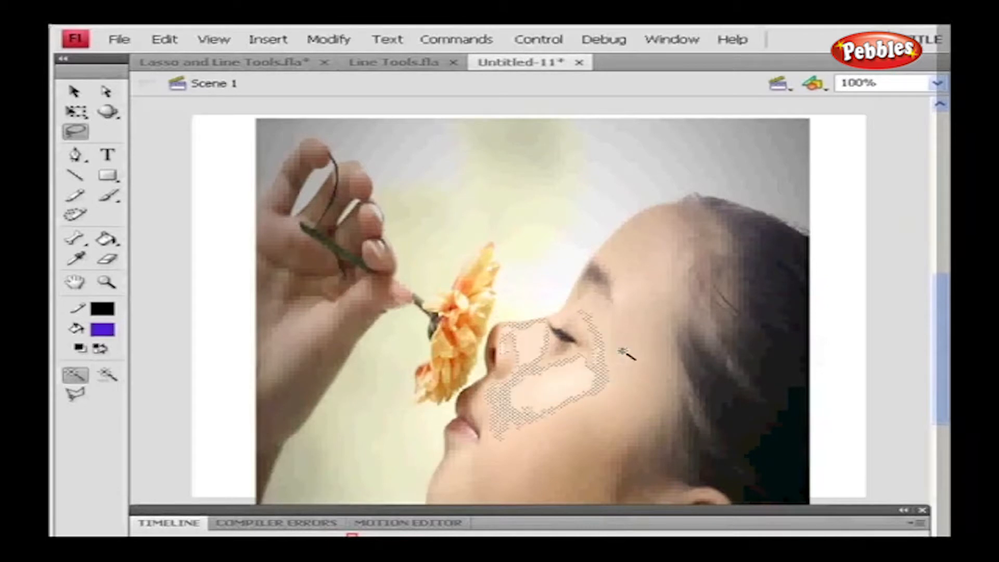
left_click(647, 297)
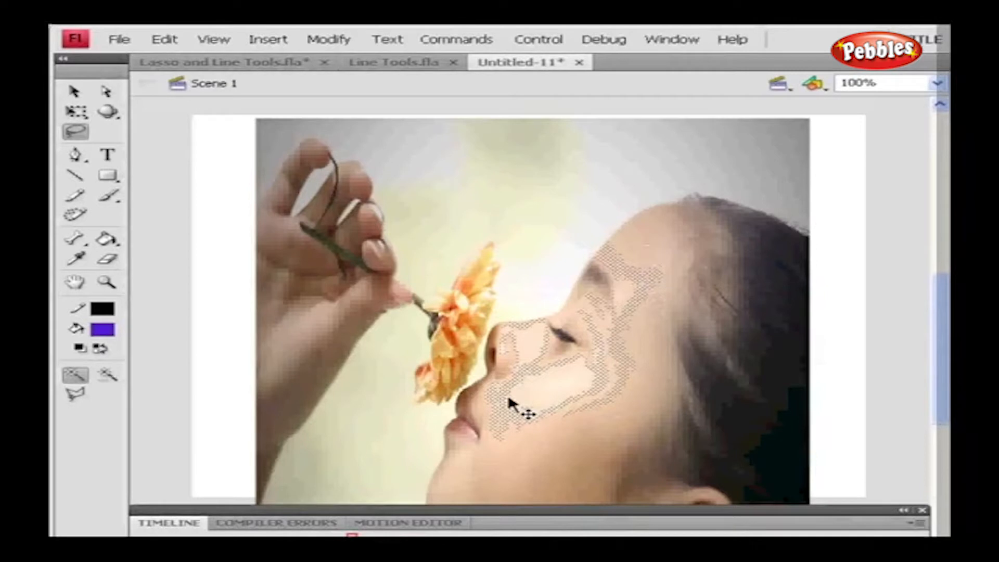
Select a large area around the flower and the girl's face with the Lasso in Polygon Mode, using straight segments.
left_click(75, 397)
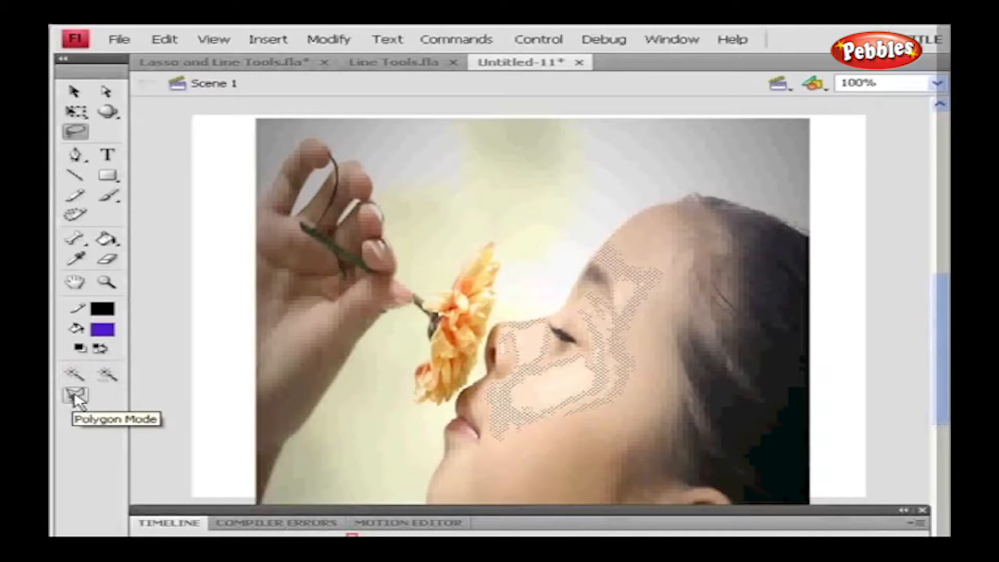
left_click(75, 397)
left_click(253, 386)
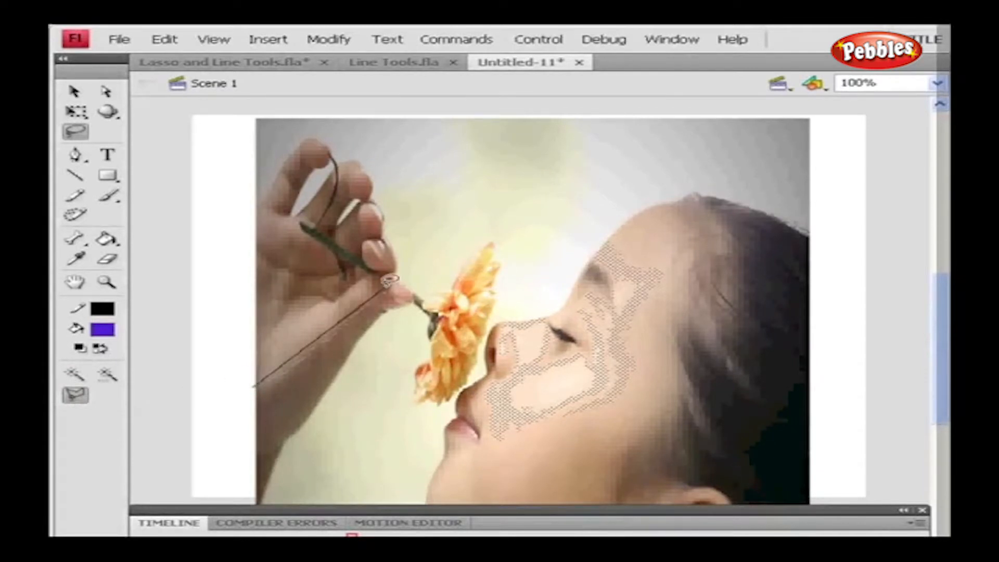
left_click(477, 212)
left_click(617, 187)
left_click(720, 213)
left_click(753, 346)
left_click(653, 458)
left_click(426, 481)
left_click(294, 467)
left_click(234, 430)
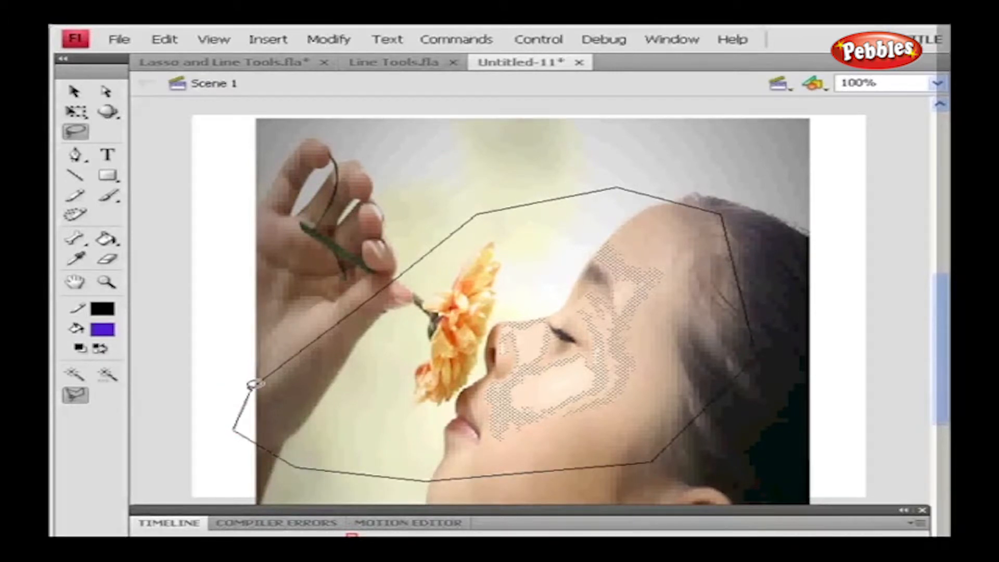
double_click(254, 384)
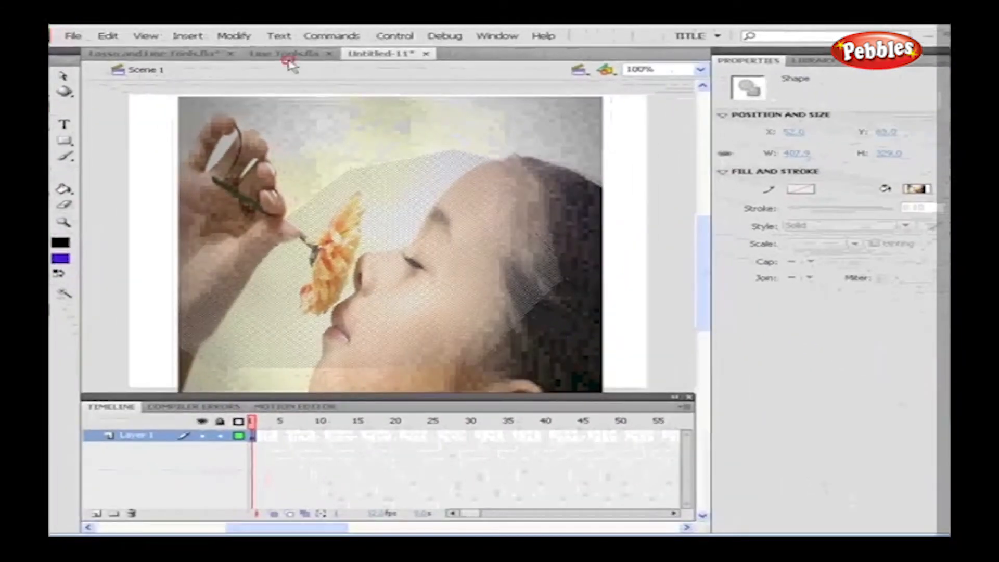
Switch to the Line Tools.fla document and draw two horizontal lines, the second shorter and above the first.
left_click(285, 54)
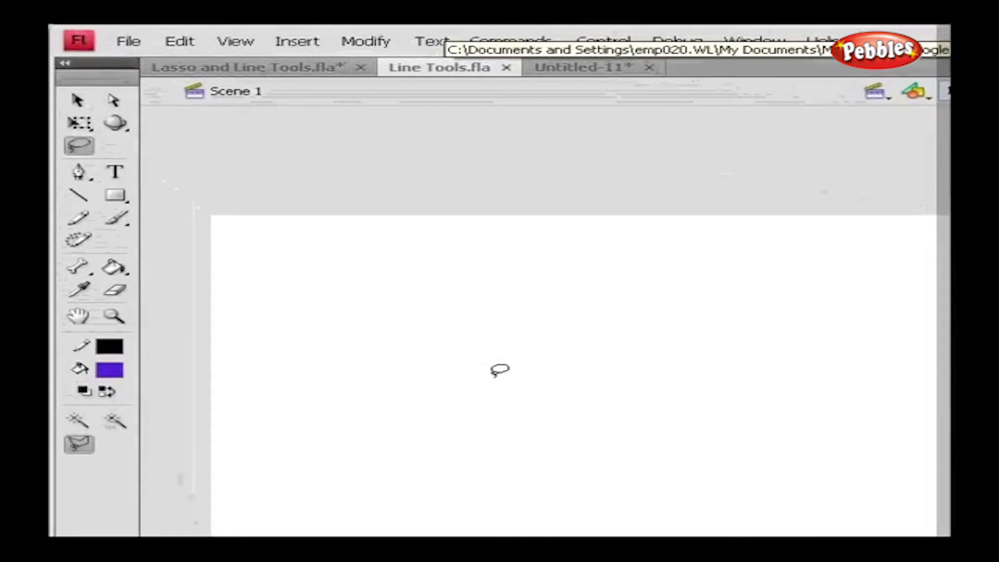
left_click(82, 202)
left_click_drag(294, 311, 592, 312)
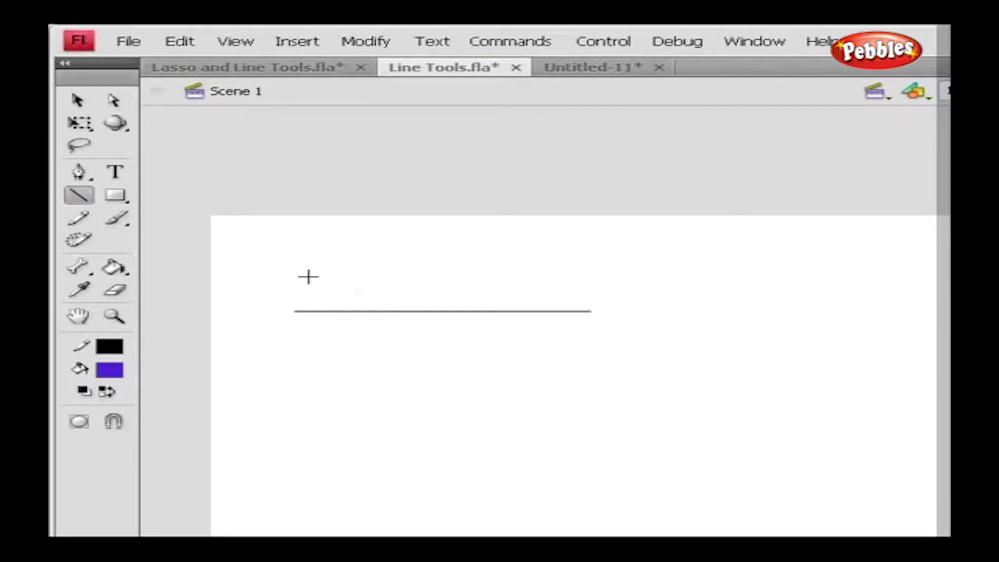
left_click_drag(307, 276, 509, 278)
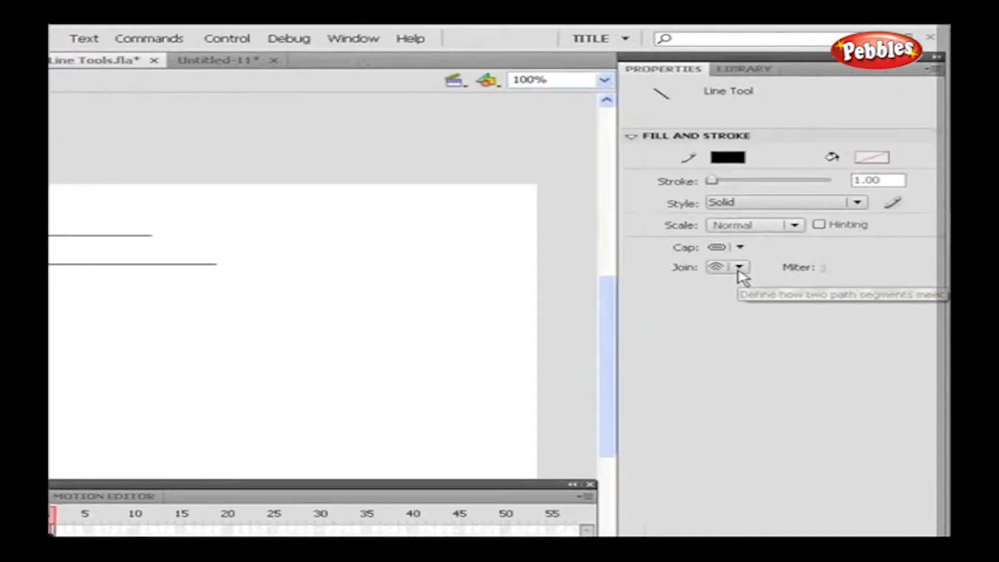
Set the Line tool's stroke colour to bright green and its stroke thickness to 5.
left_click(731, 157)
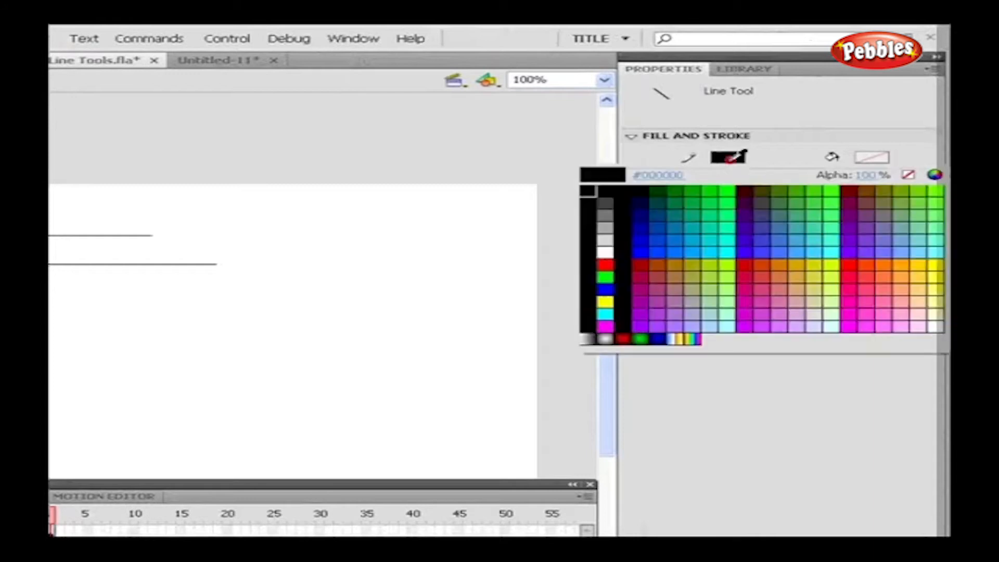
left_click(731, 191)
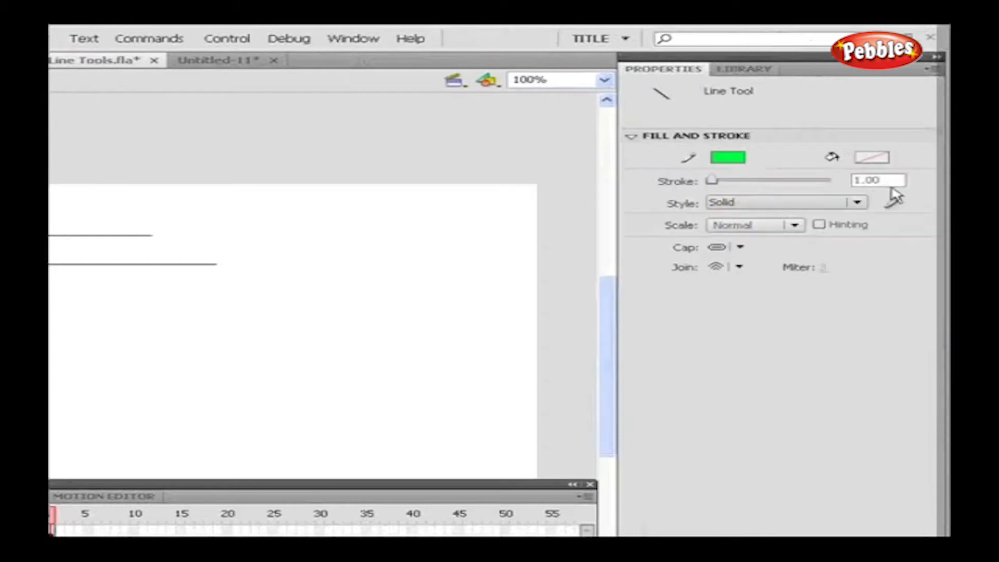
left_click(878, 180)
type("5")
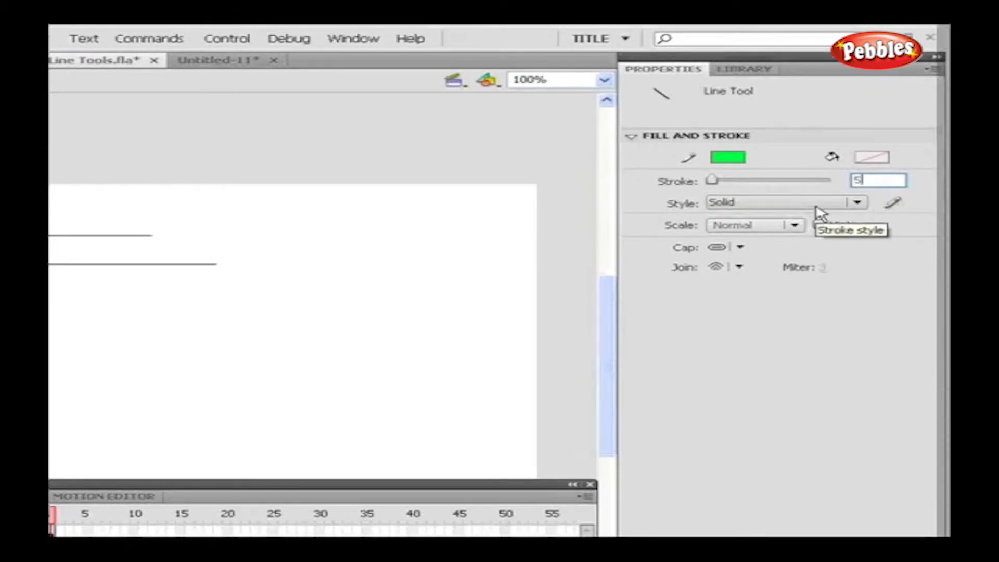
Draw a horizontal green line below the two black lines, using a Round cap and a Miter join.
left_click(720, 250)
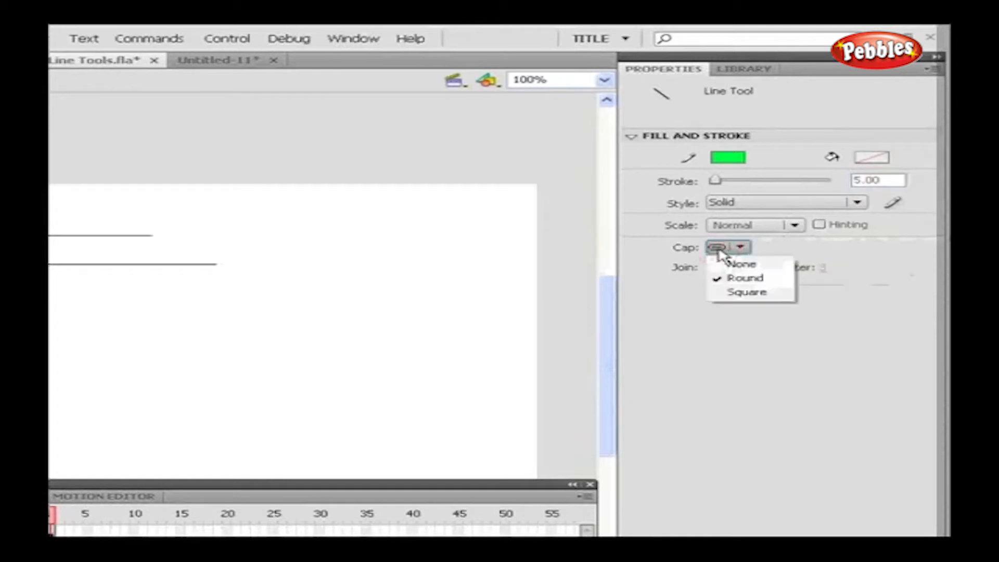
left_click(723, 278)
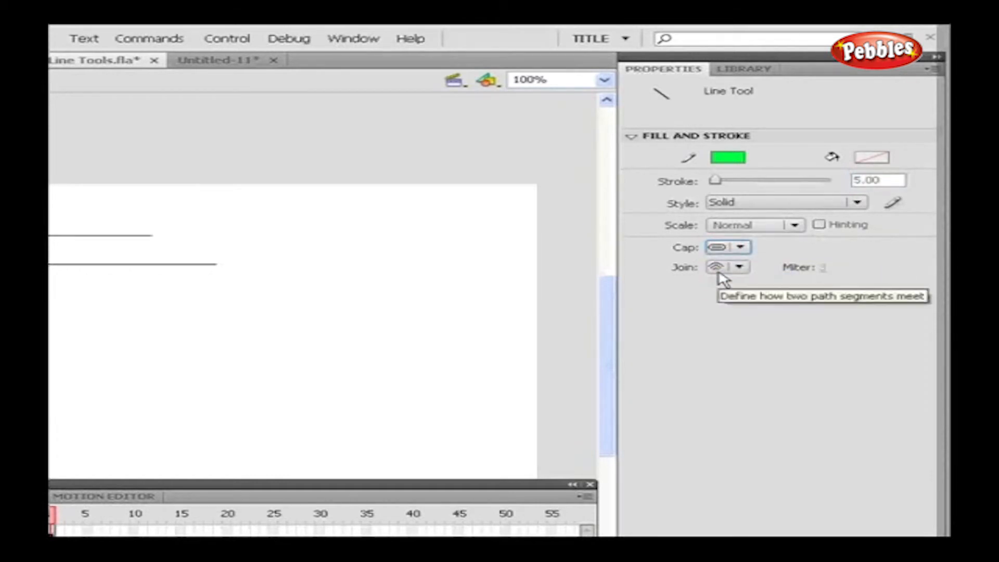
left_click(715, 268)
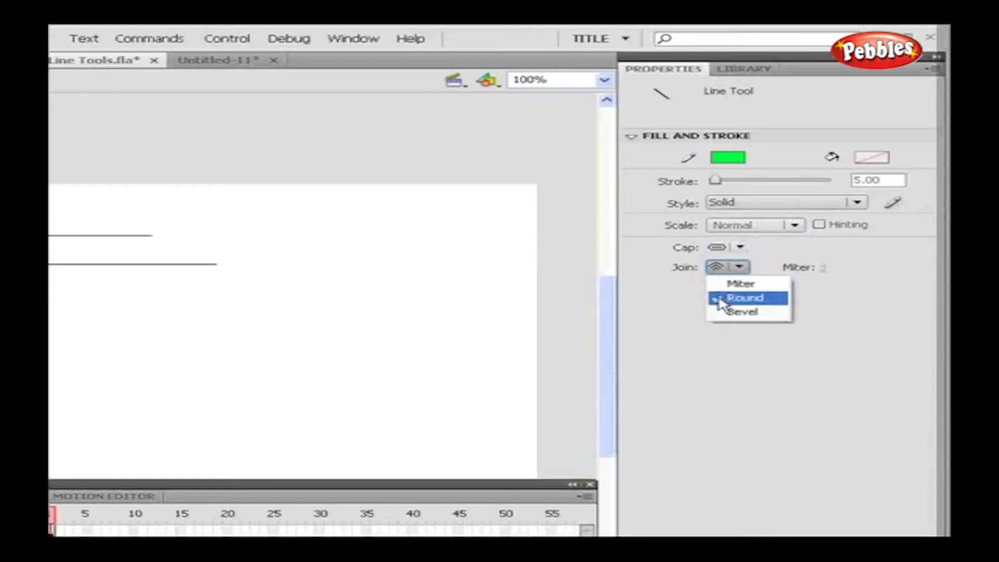
left_click(716, 285)
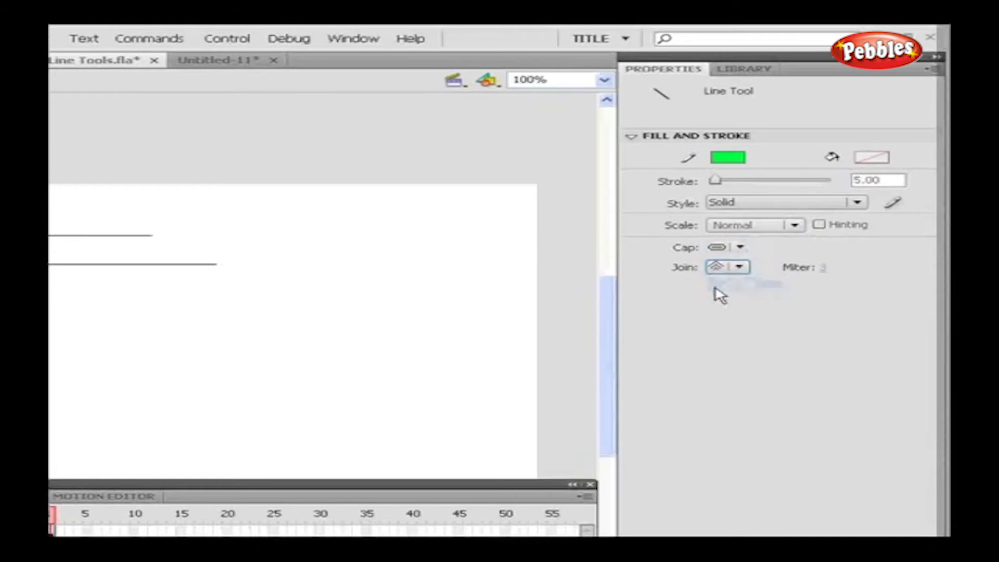
left_click(823, 268)
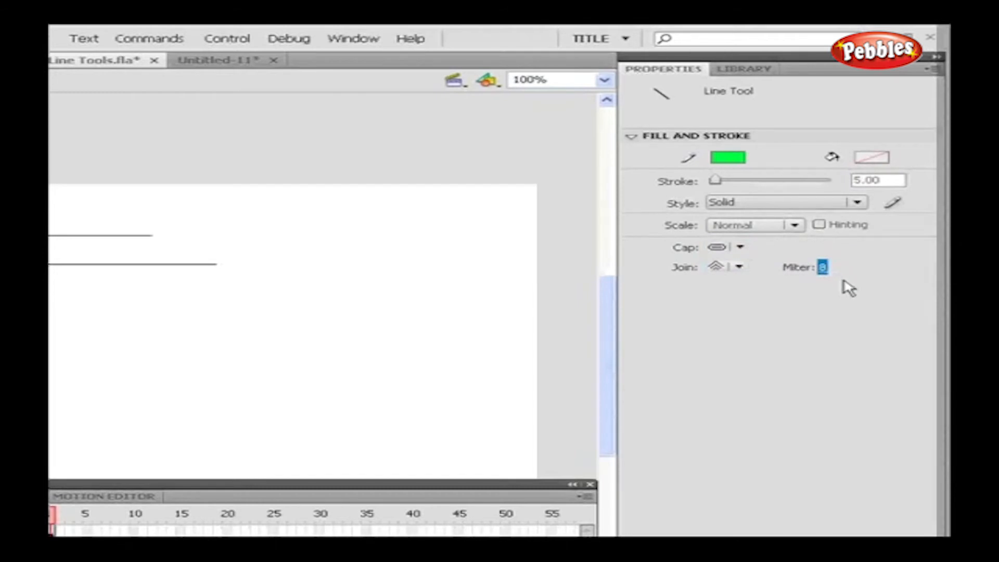
left_click_drag(86, 317, 300, 317)
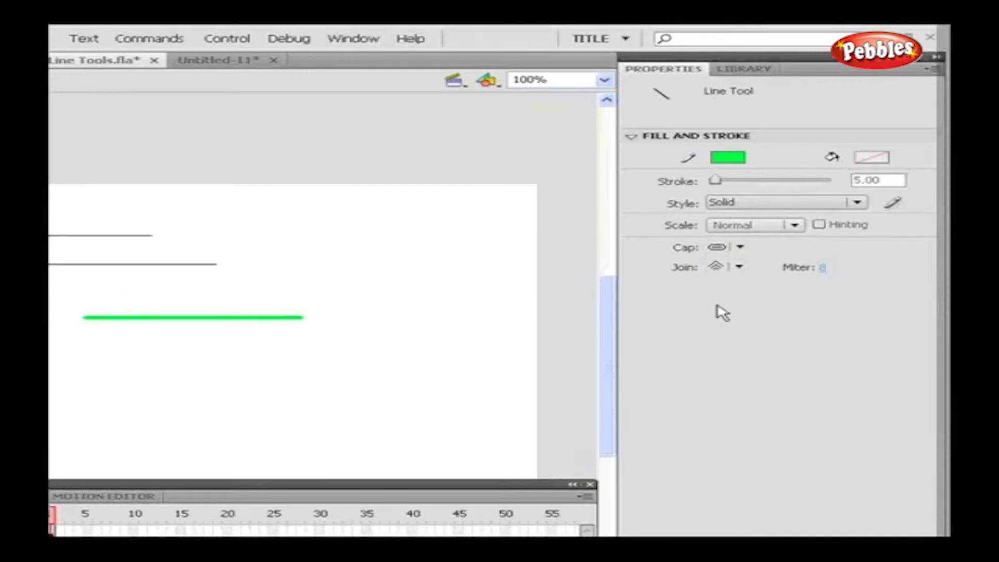
In the custom stroke style settings, choose the Solid type, set the thickness to 4 pts and enable sharp corners.
left_click(891, 203)
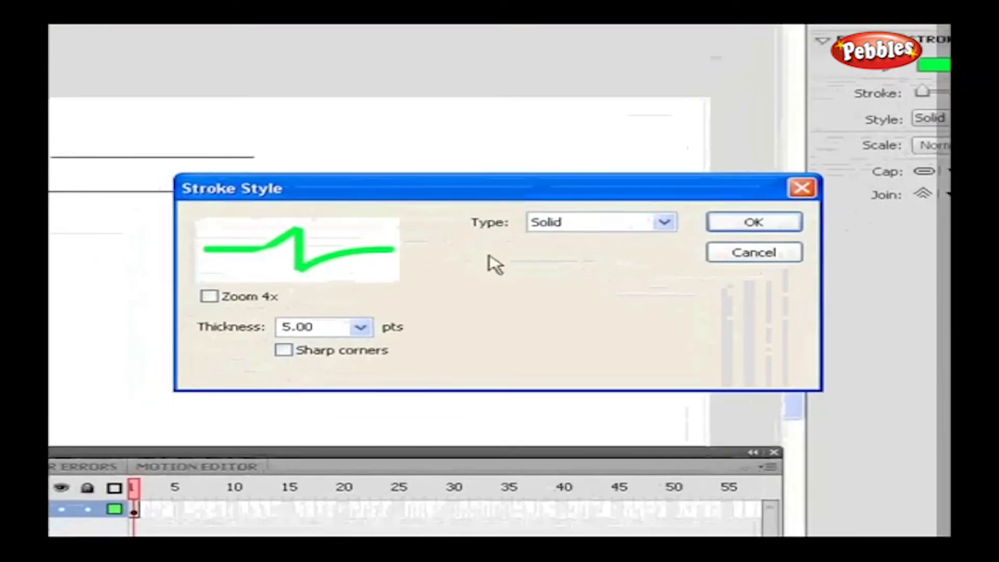
left_click(620, 227)
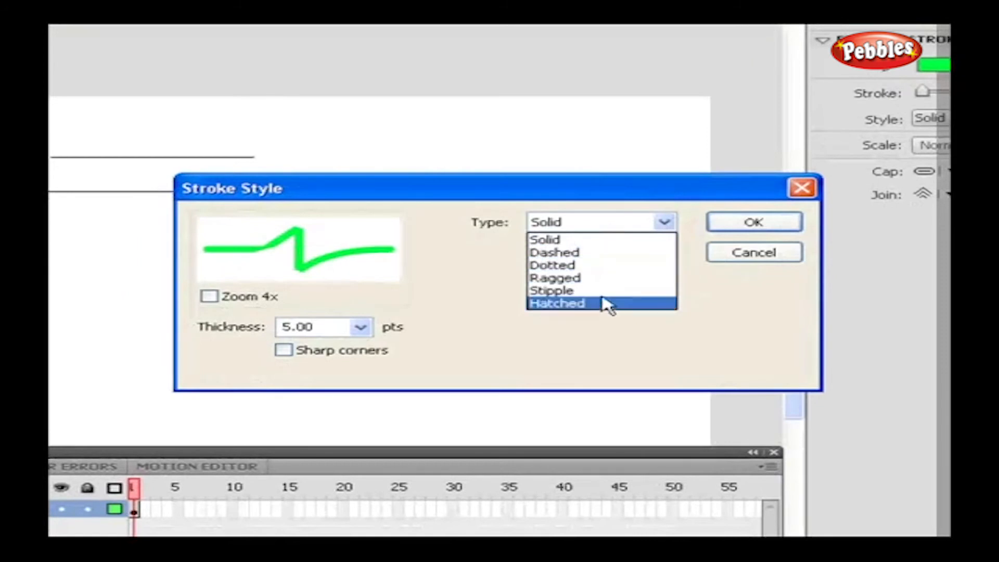
left_click(609, 241)
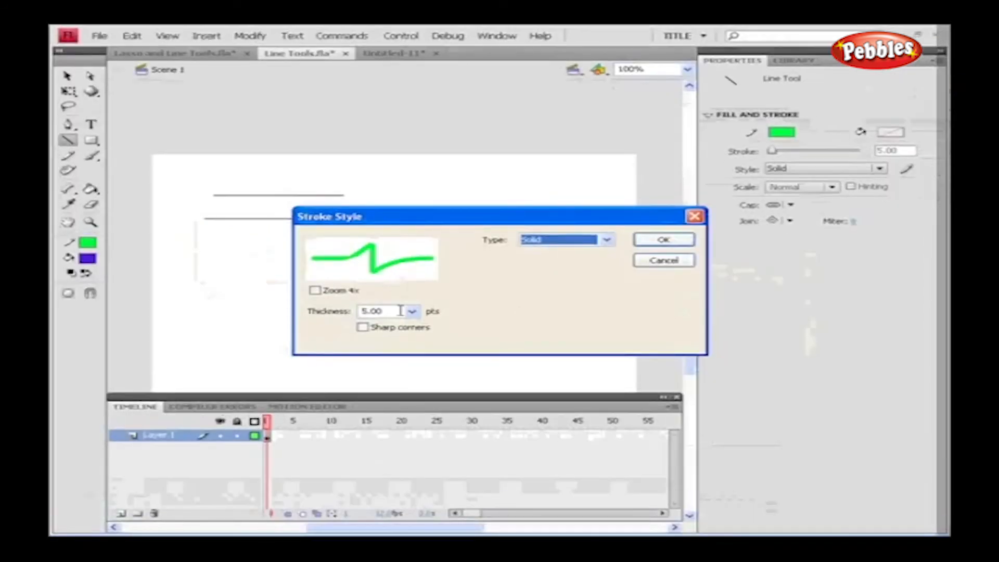
double_click(400, 310)
type("4")
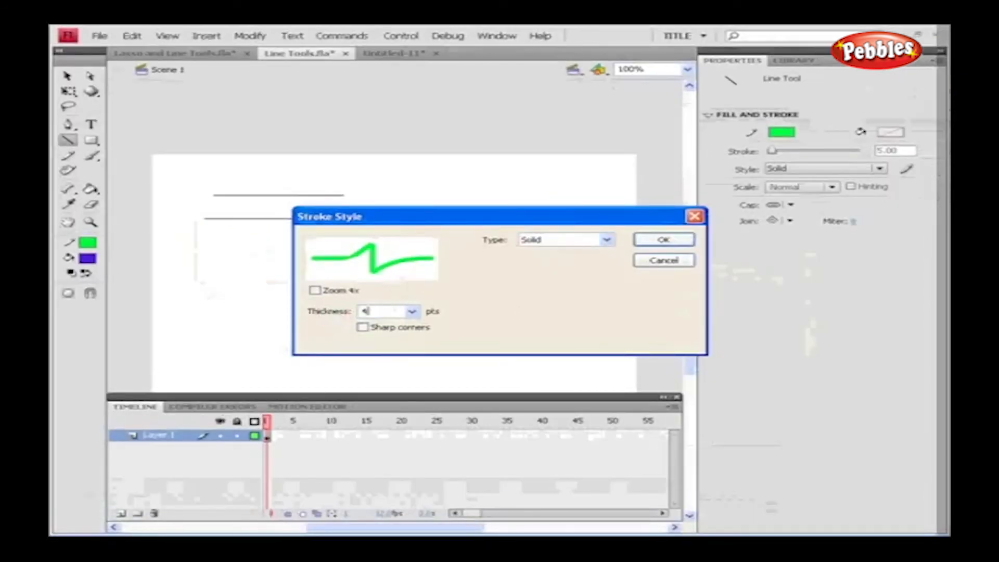
left_click(362, 326)
Change the custom stroke type to Dashed with 5 pt dashes and 5 pt gaps, and apply the stroke style.
left_click(607, 239)
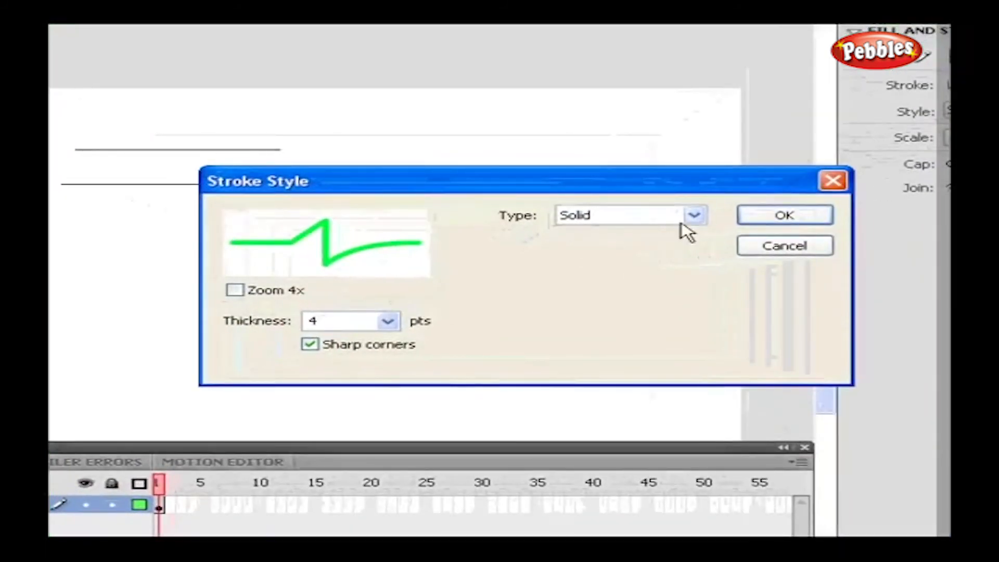
left_click(662, 245)
double_click(584, 239)
type("5")
double_click(662, 239)
type("5")
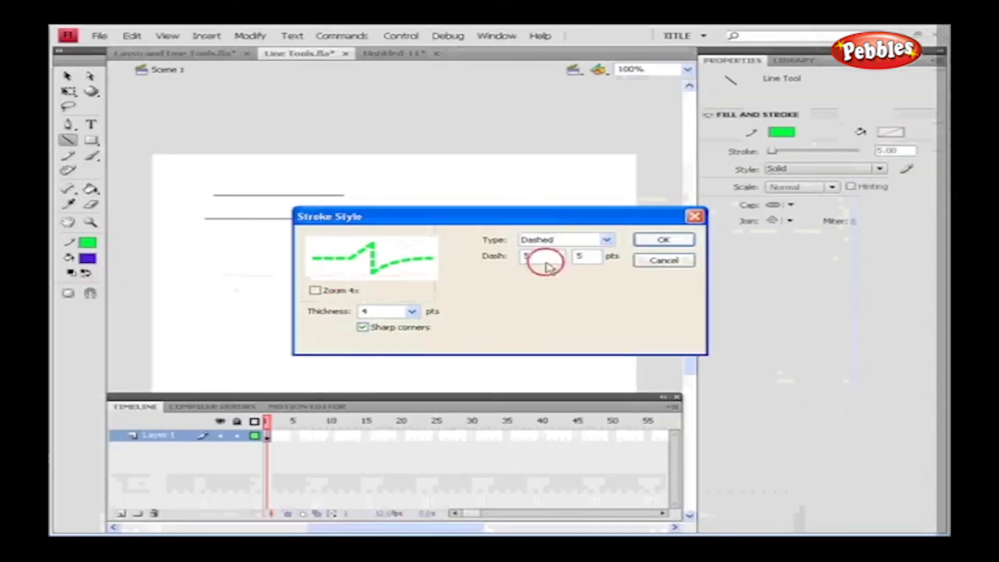
left_click(679, 235)
Draw a very short dashed stroke and a longer dashed green line sloping slightly down to the right, below the solid green line.
left_click_drag(266, 321, 271, 319)
mouse_move(354, 312)
left_mouse_down()
mouse_move(471, 345)
mouse_move(521, 331)
left_mouse_up()
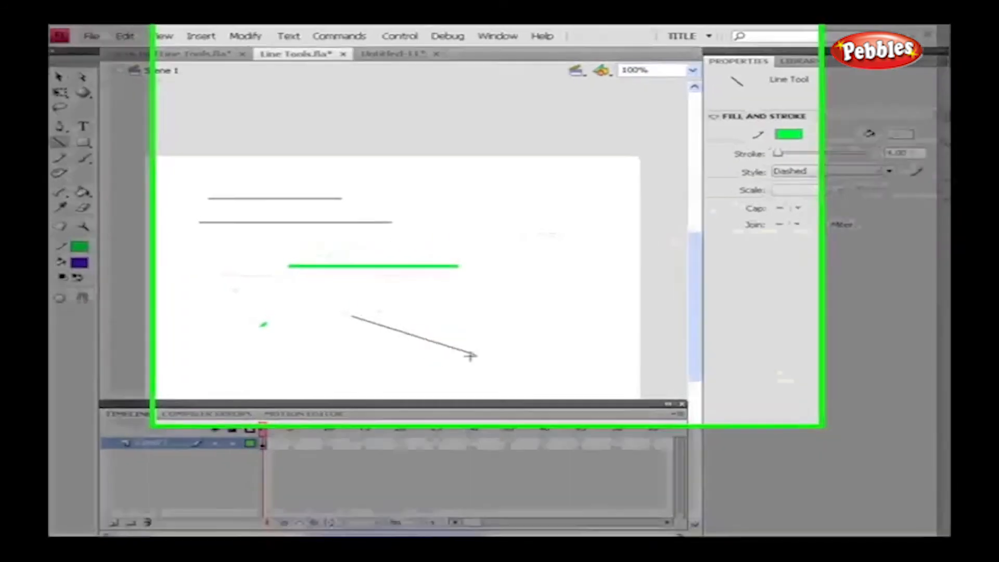
left_click_drag(540, 402, 540, 402)
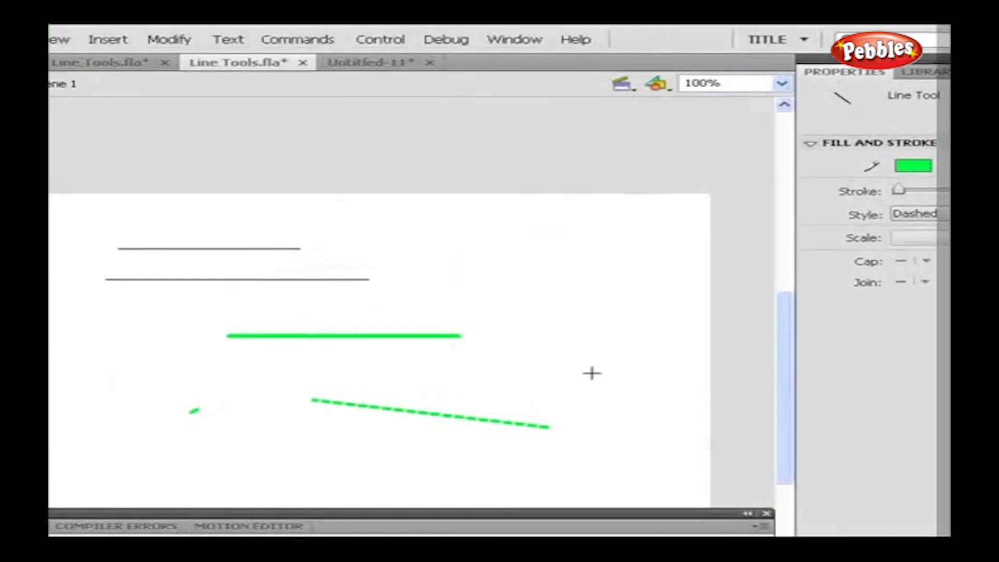